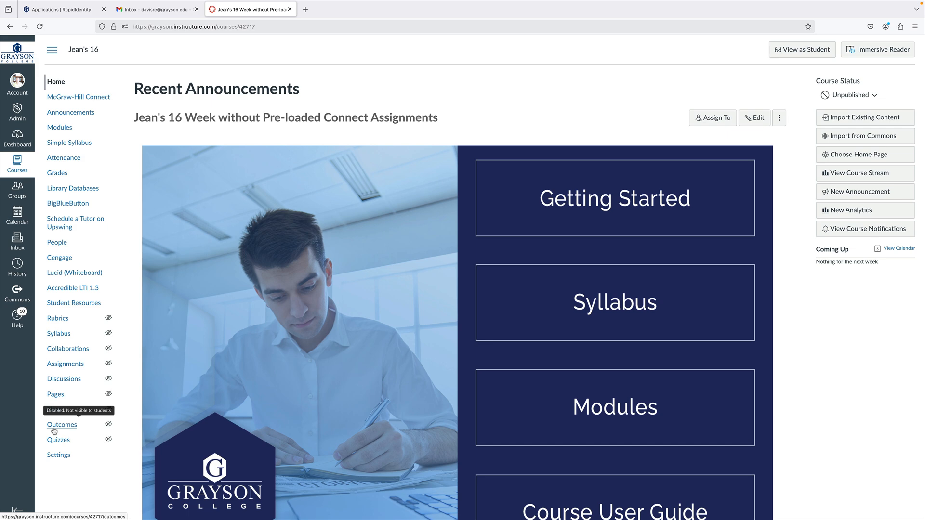
# Open the course's Outcomes page and examine the outcomes listed for the 16-week course group.
pyautogui.click(55, 426)
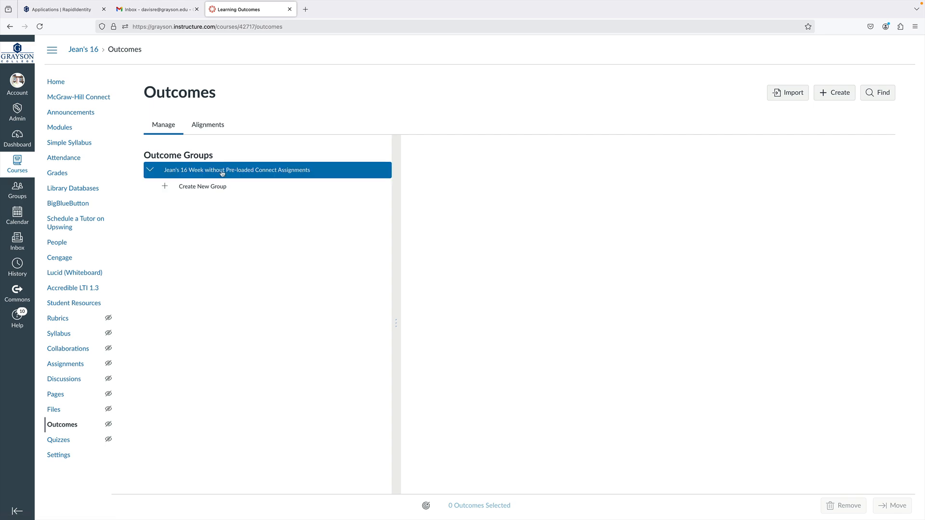
pyautogui.click(222, 170)
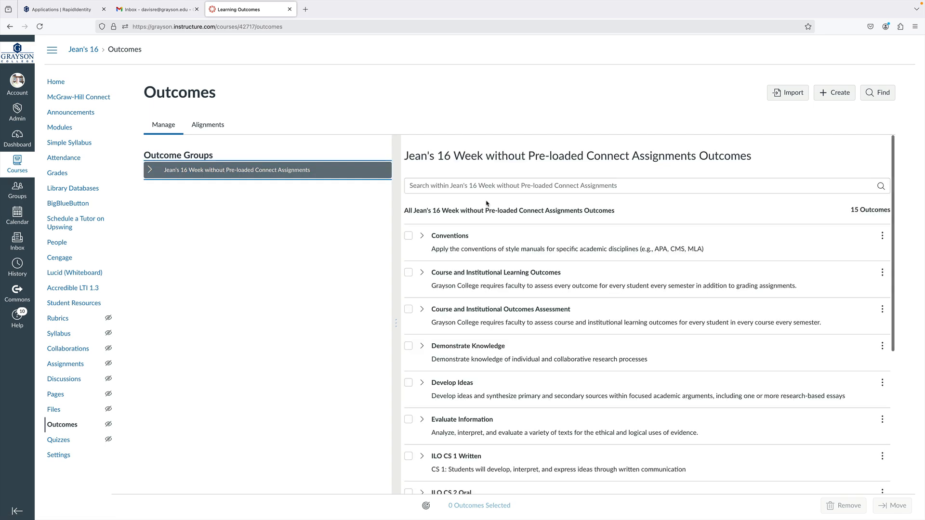
pyautogui.scroll(-4, 487, 203)
pyautogui.scroll(4, 486, 204)
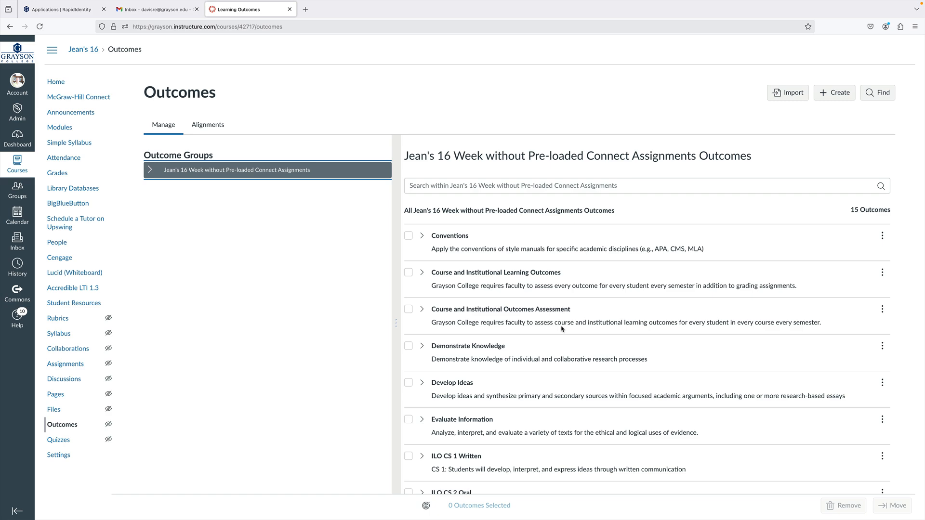
pyautogui.scroll(-3, 561, 329)
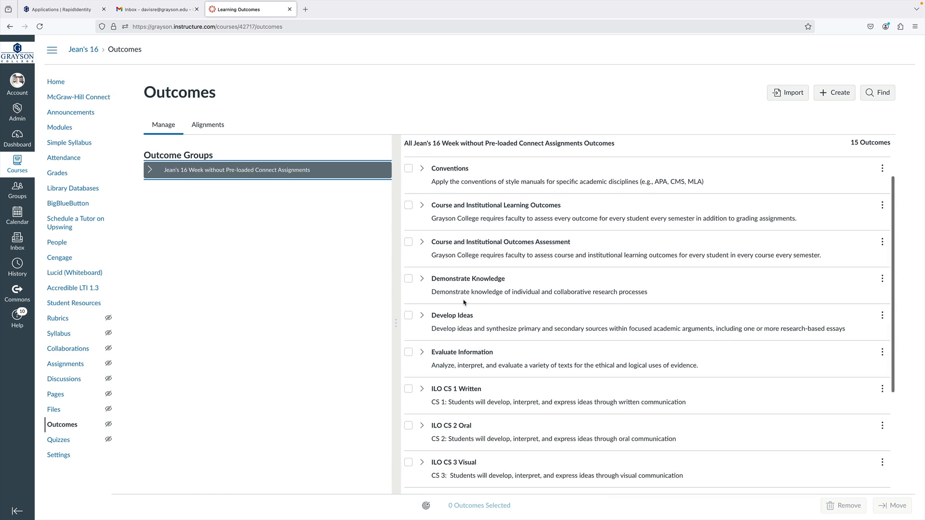
pyautogui.scroll(-5, 463, 304)
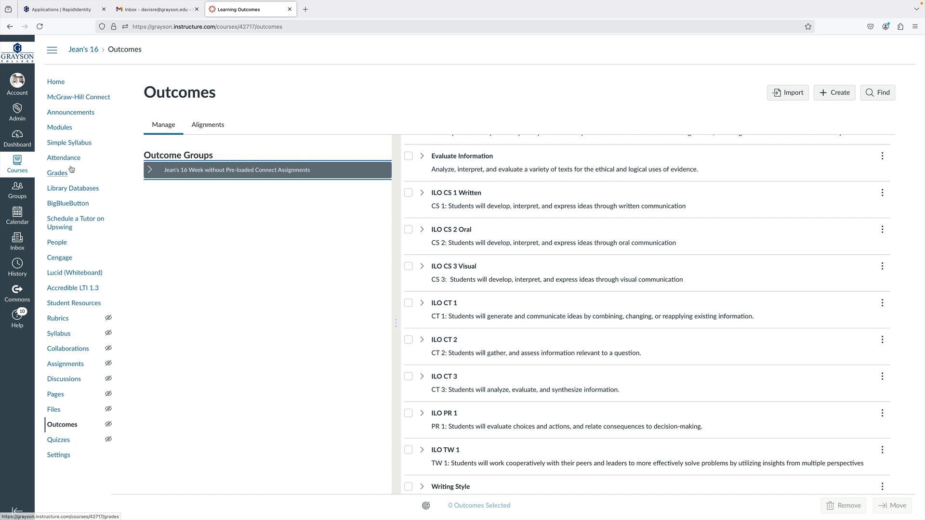
# Open the Assess Course and Institutional Outcomes assignment from Module X and review its rubric criteria.
pyautogui.click(57, 129)
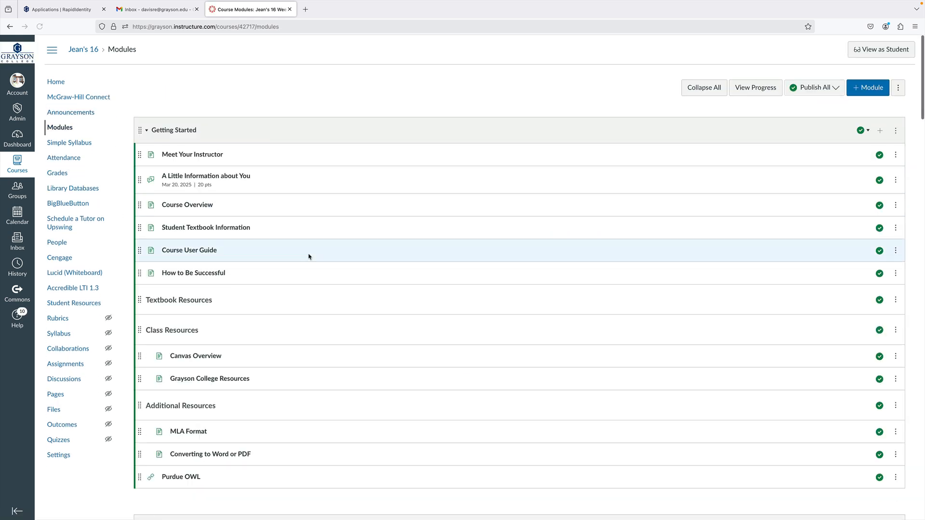
pyautogui.scroll(-20, 308, 257)
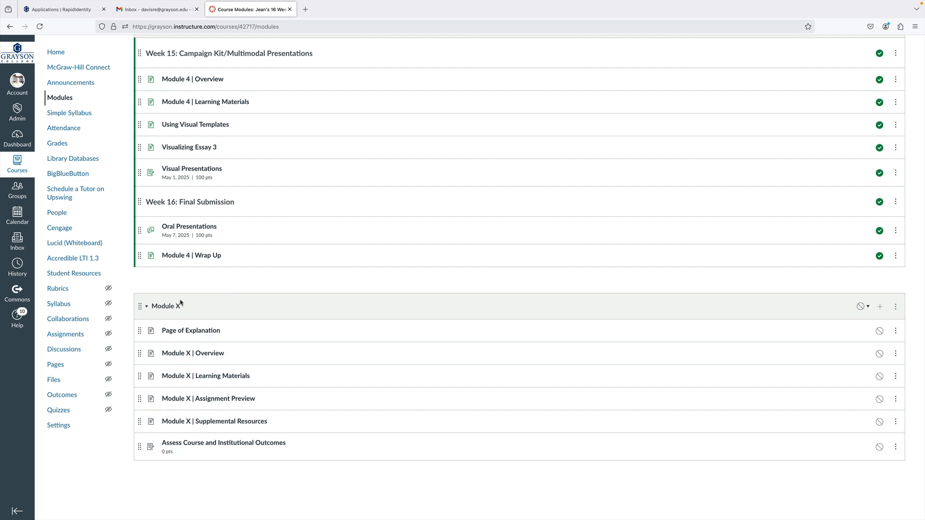
pyautogui.click(200, 444)
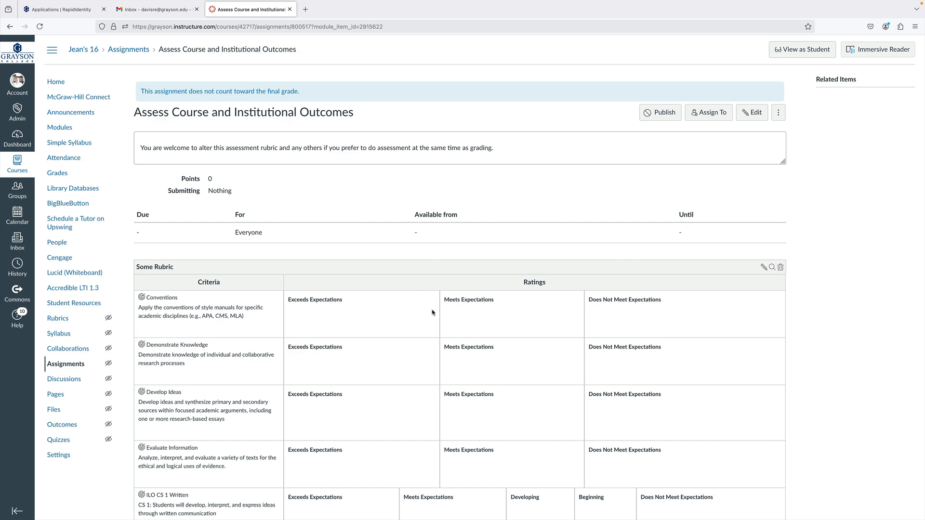
pyautogui.scroll(-10, 410, 283)
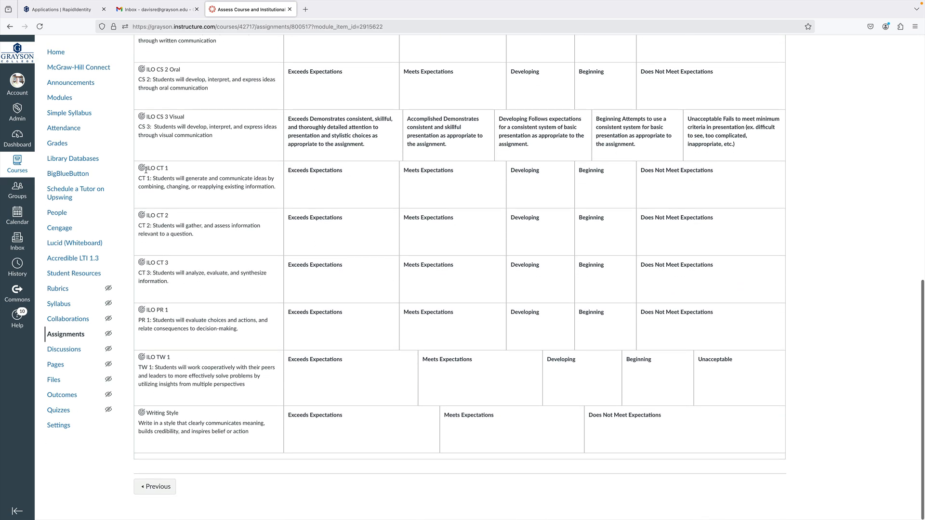
pyautogui.scroll(10, 140, 171)
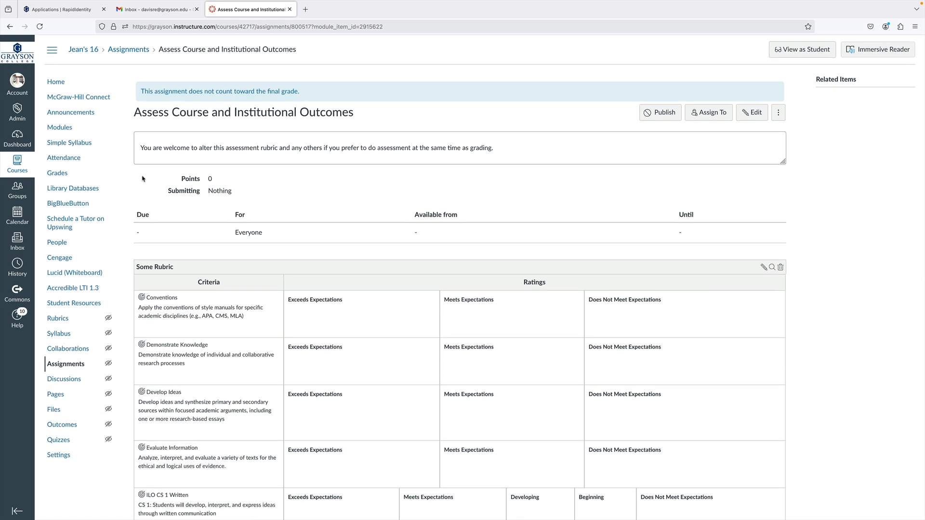
# Open the Visual Presentations assignment under Week 15 in the course modules and review its instructions and CRAP Rubric.
pyautogui.click(62, 128)
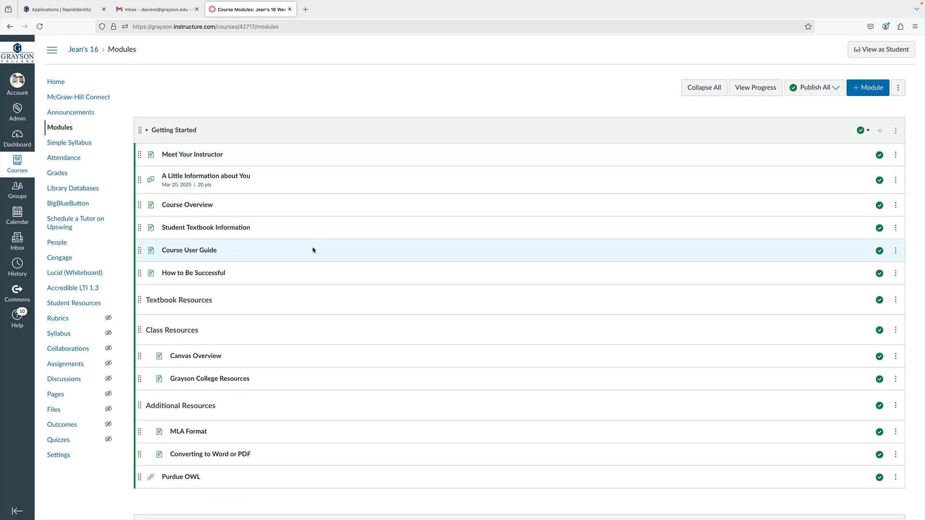
pyautogui.scroll(-8, 313, 250)
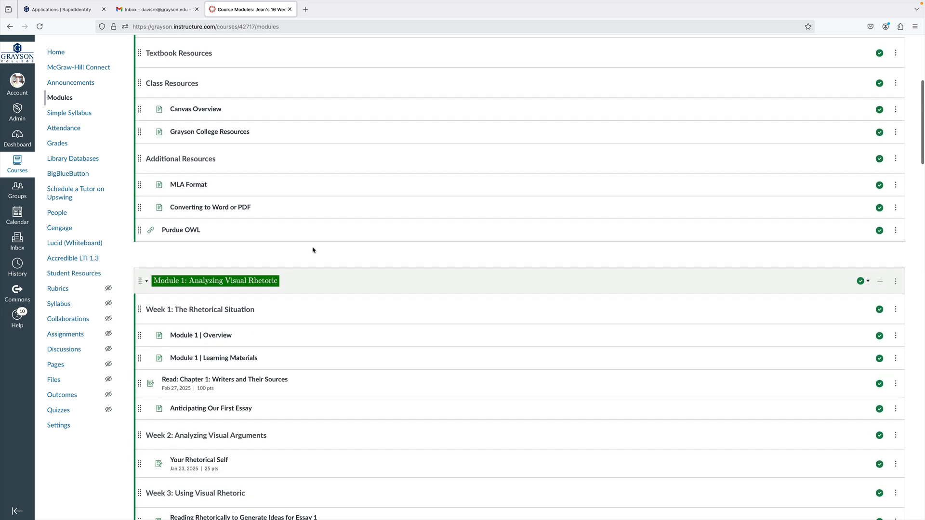
pyautogui.scroll(-10, 313, 250)
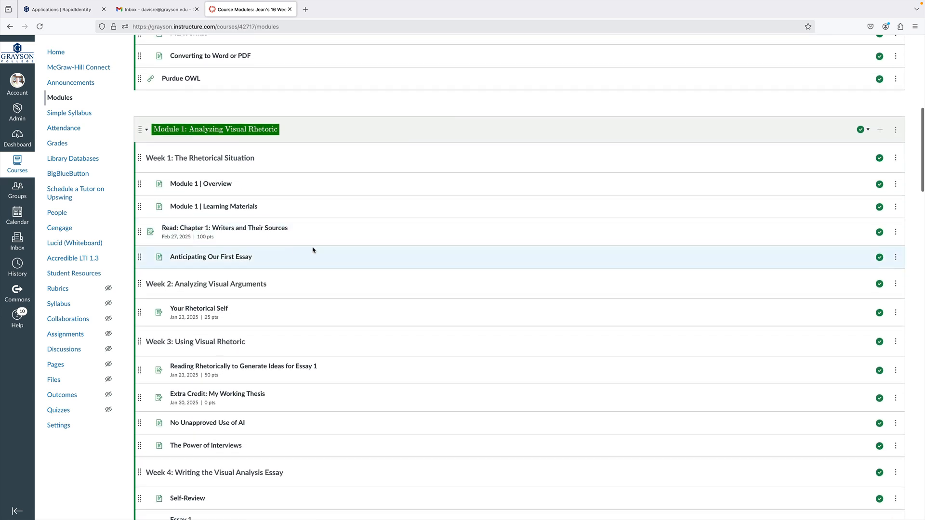
pyautogui.scroll(-20, 313, 250)
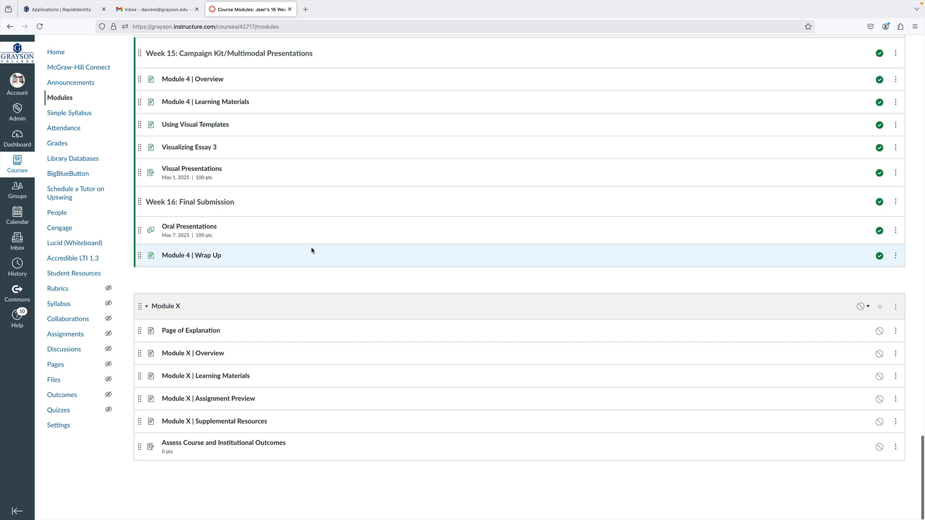
pyautogui.click(178, 170)
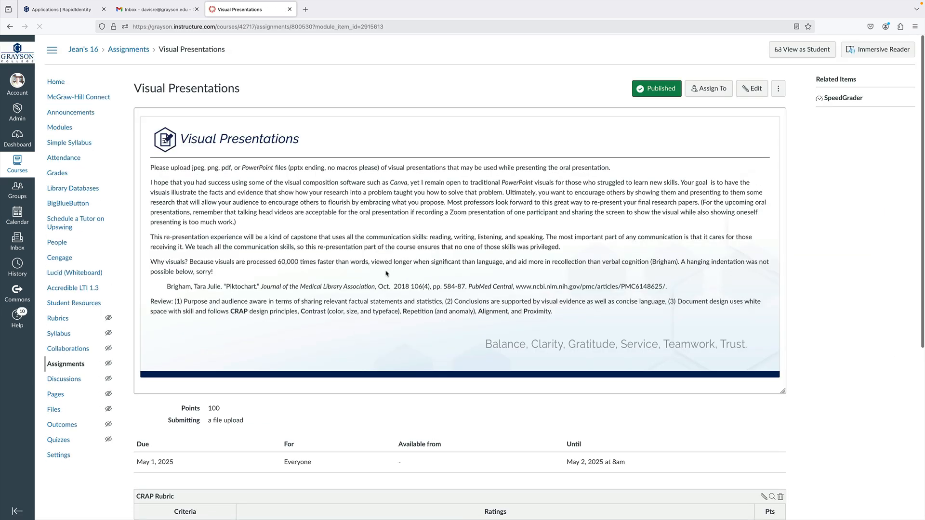
pyautogui.scroll(-5, 386, 274)
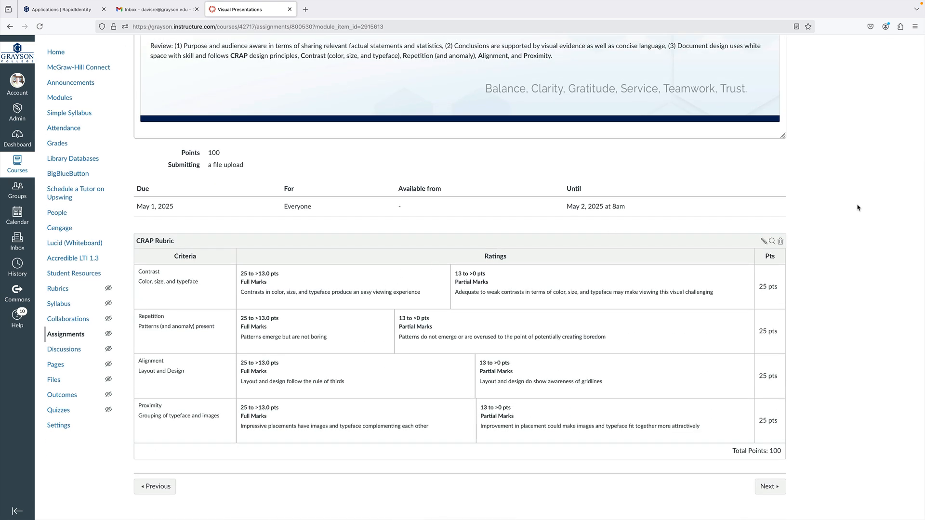
pyautogui.scroll(5, 857, 208)
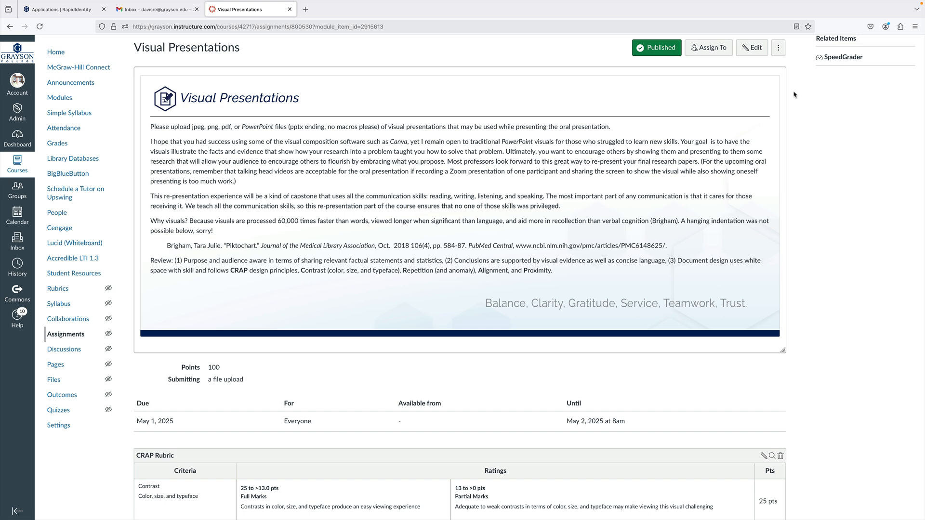
pyautogui.scroll(-5, 766, 245)
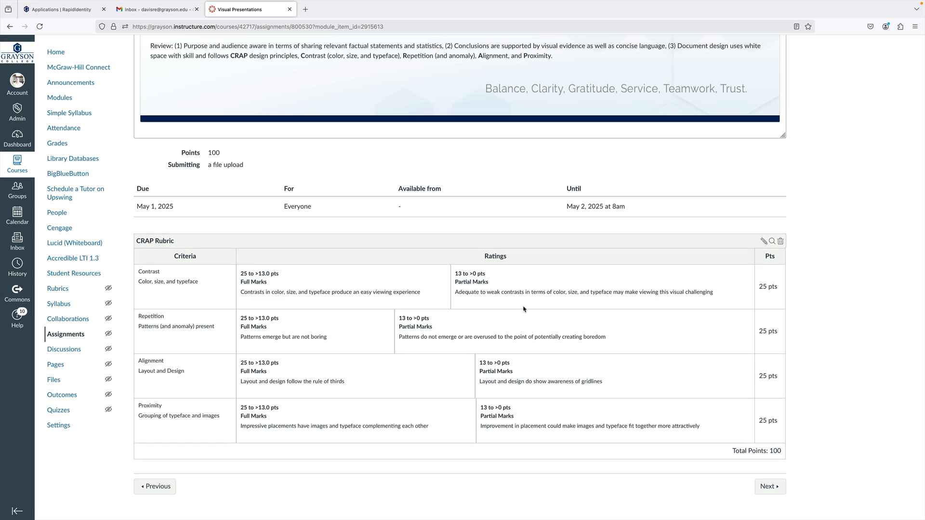
pyautogui.scroll(5, 524, 309)
pyautogui.scroll(-3, 524, 309)
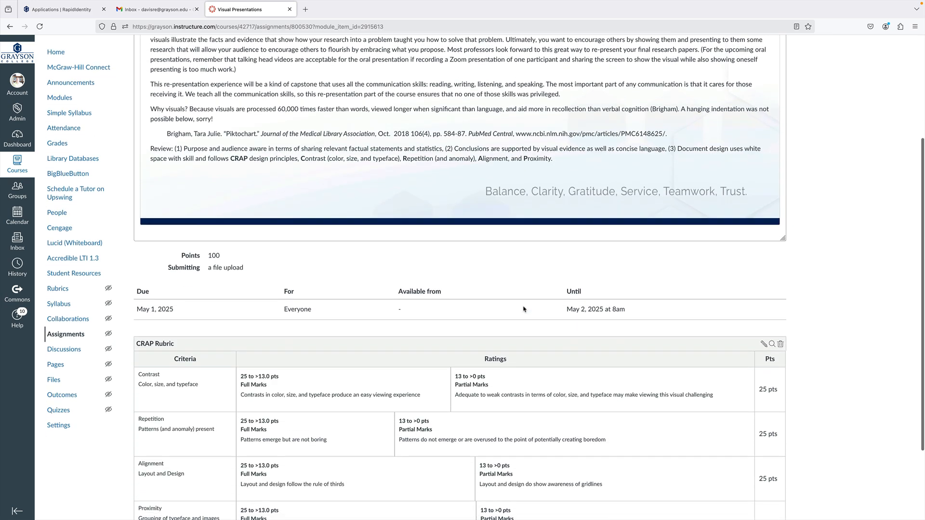
# Open the CRAP Rubric for editing and check the existing rubrics available for reuse without choosing one.
pyautogui.click(764, 344)
pyautogui.scroll(-2, 764, 345)
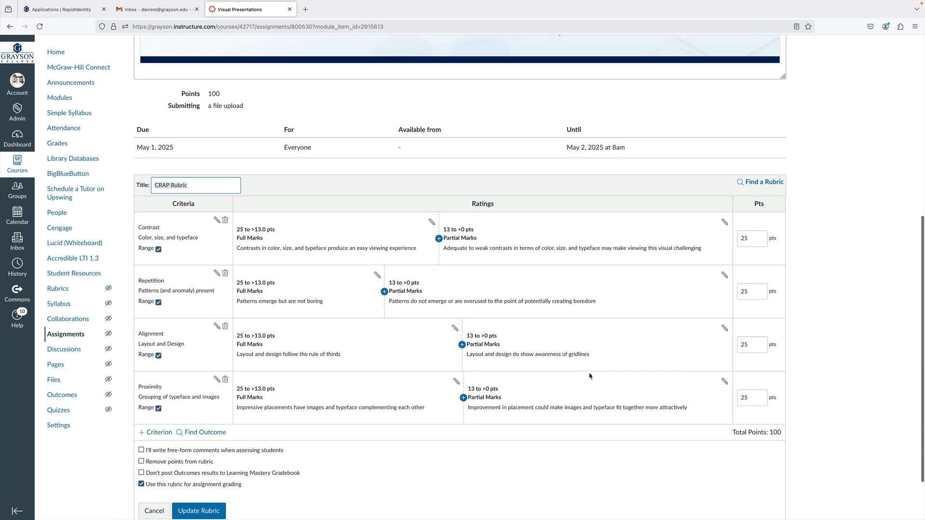
pyautogui.click(759, 183)
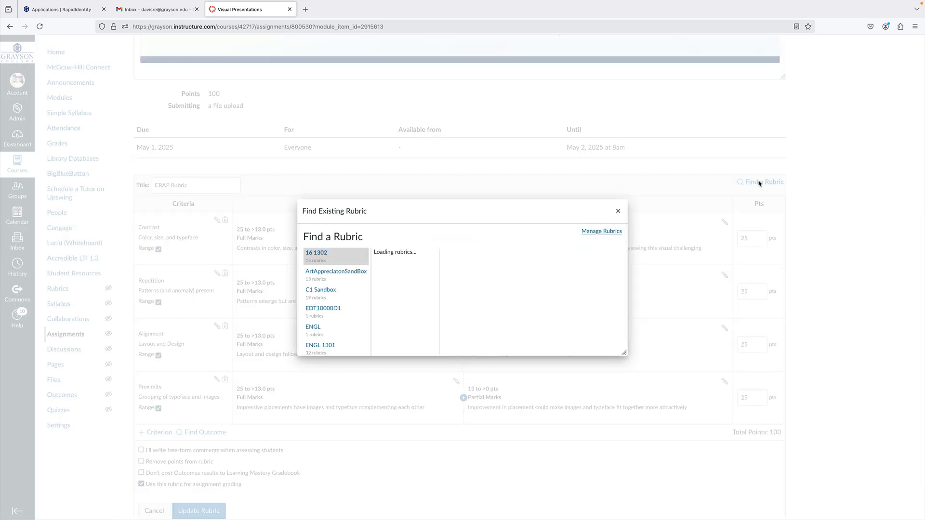
pyautogui.click(617, 212)
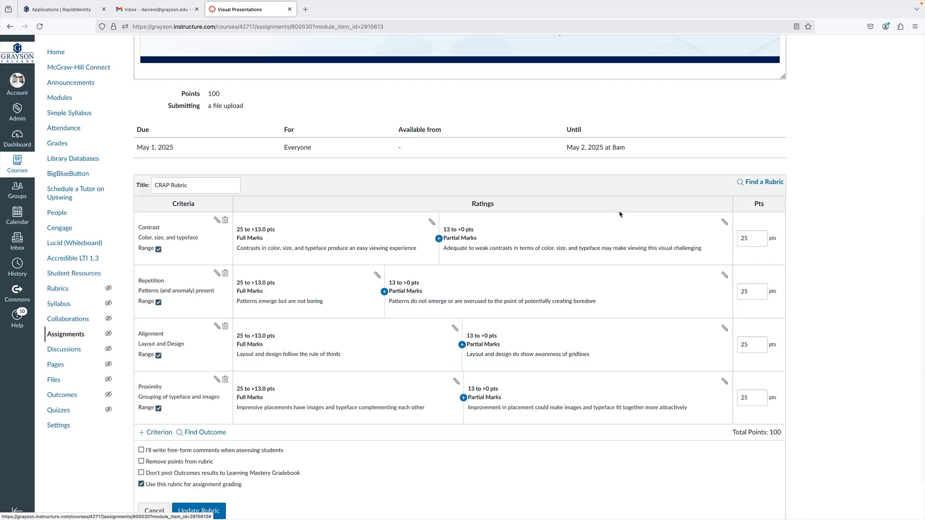
pyautogui.scroll(-3, 620, 214)
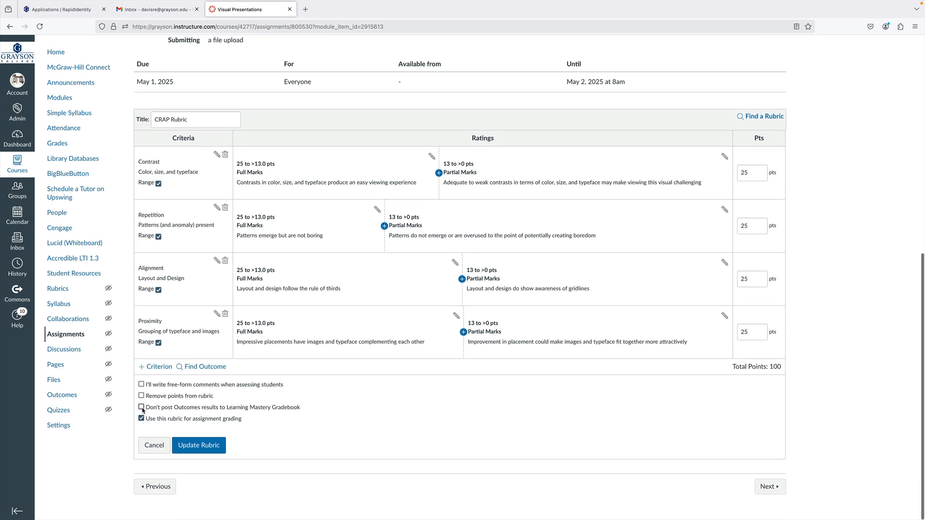
# Import the ILO CS 3 Visual outcome into the CRAP Rubric, keeping it as a criterion for scoring.
pyautogui.click(198, 368)
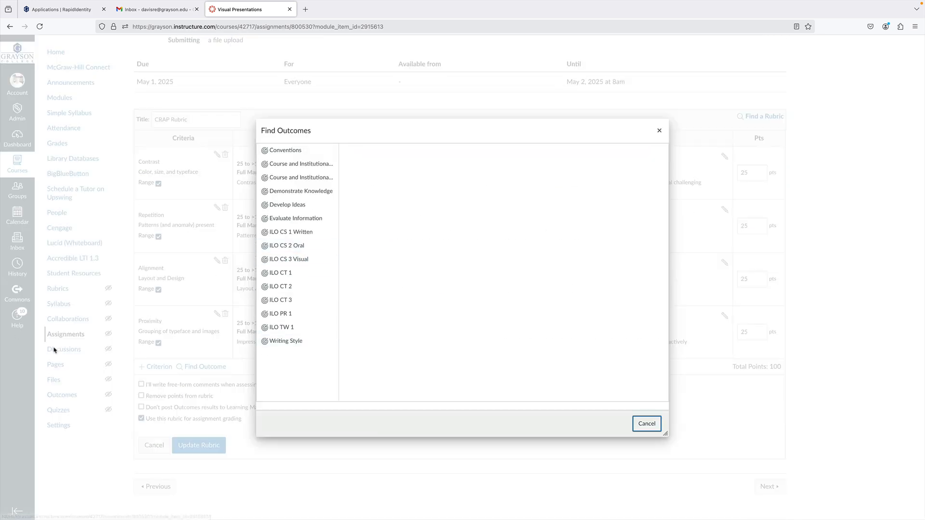
pyautogui.click(289, 262)
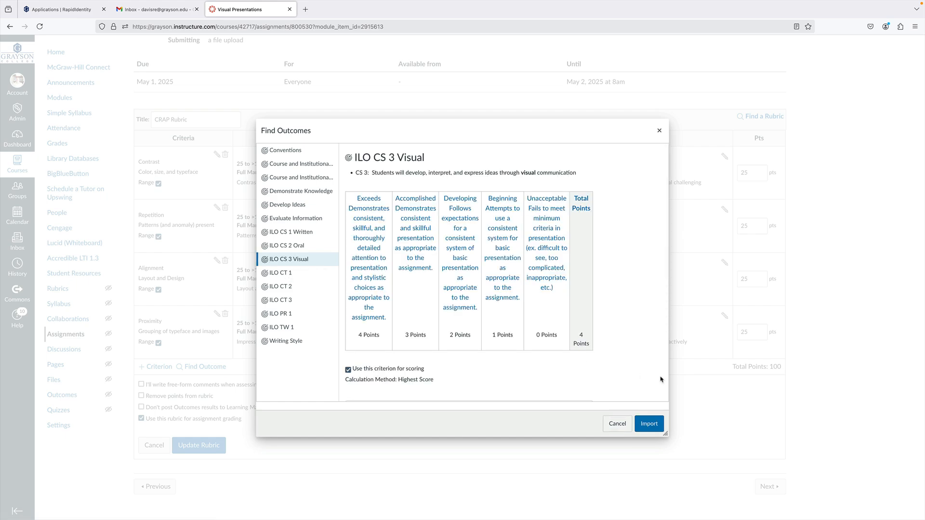
pyautogui.click(648, 424)
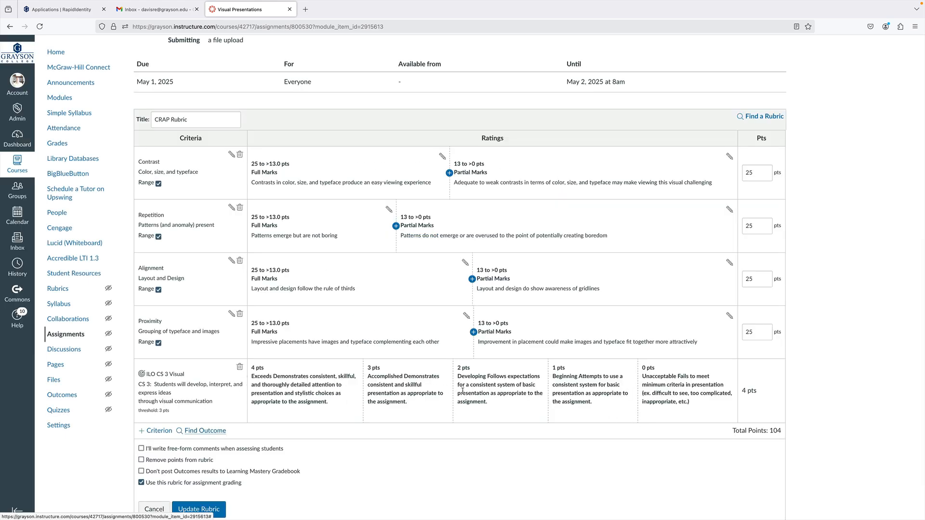
# Save the updated CRAP Rubric and change the assignment's points to match the rubric's total.
pyautogui.scroll(-2, 462, 391)
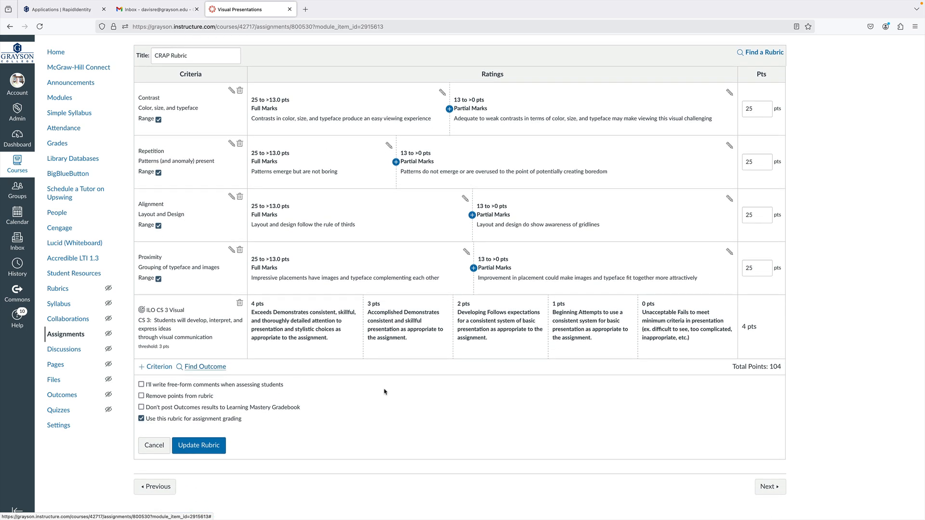
pyautogui.click(198, 445)
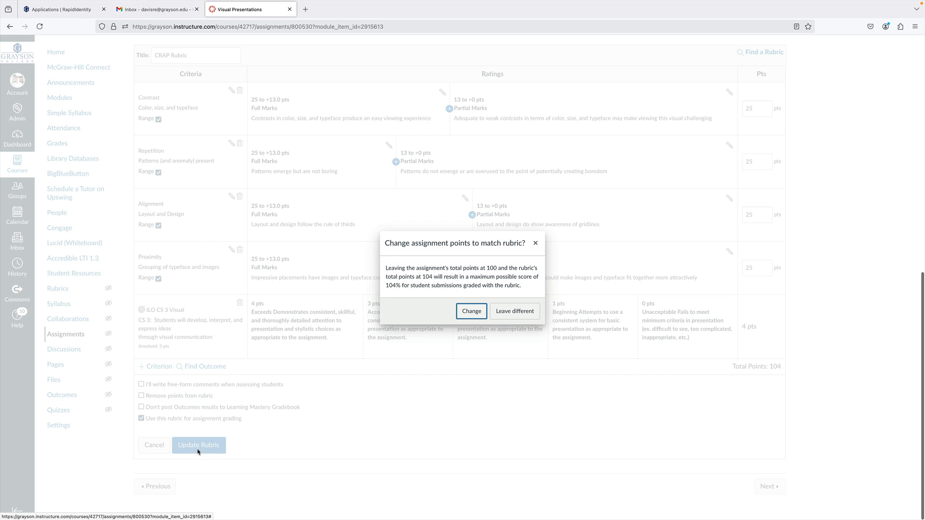
pyautogui.click(475, 310)
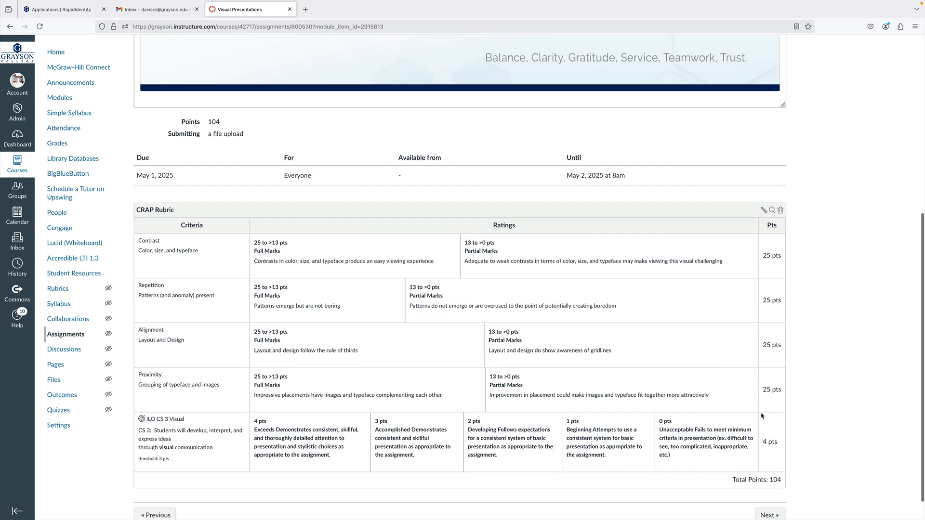
pyautogui.scroll(-1, 762, 417)
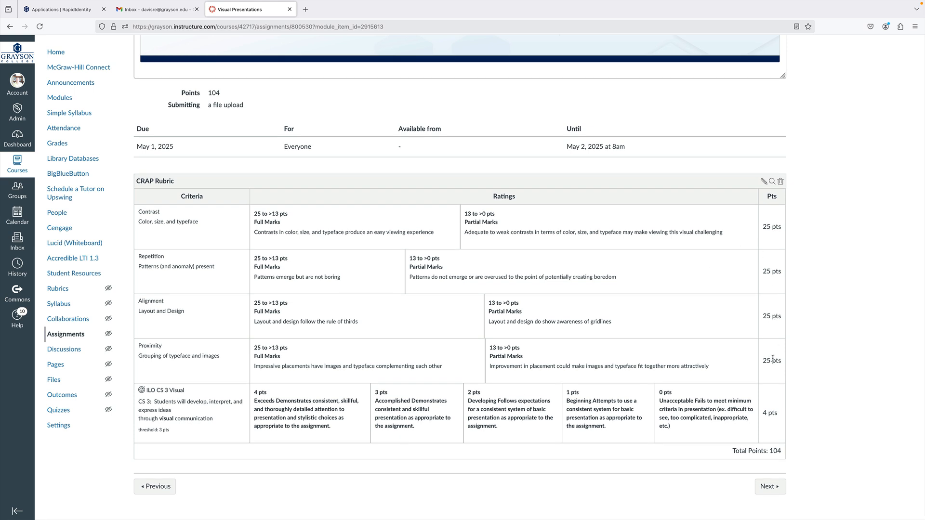
# Reopen the CRAP Rubric for editing and review its criteria, grading options and the assignment's details.
pyautogui.click(762, 181)
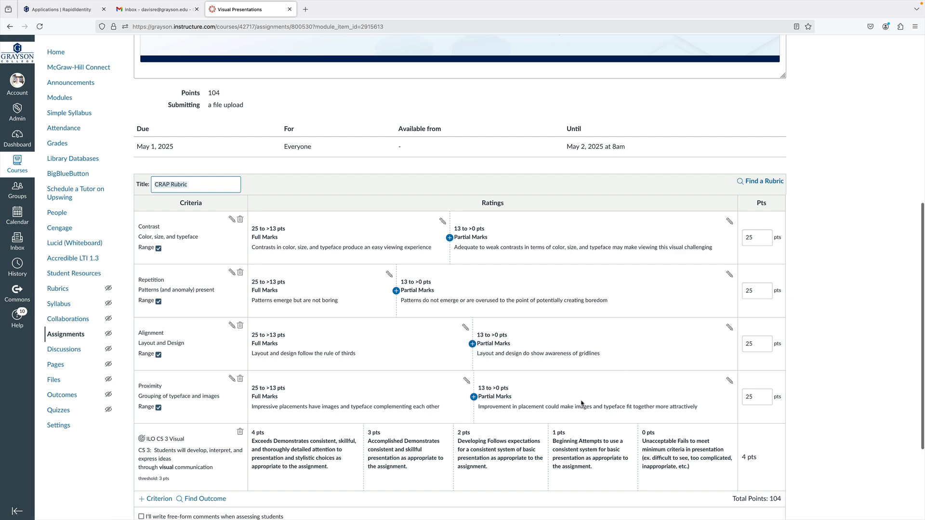
pyautogui.scroll(-3, 581, 404)
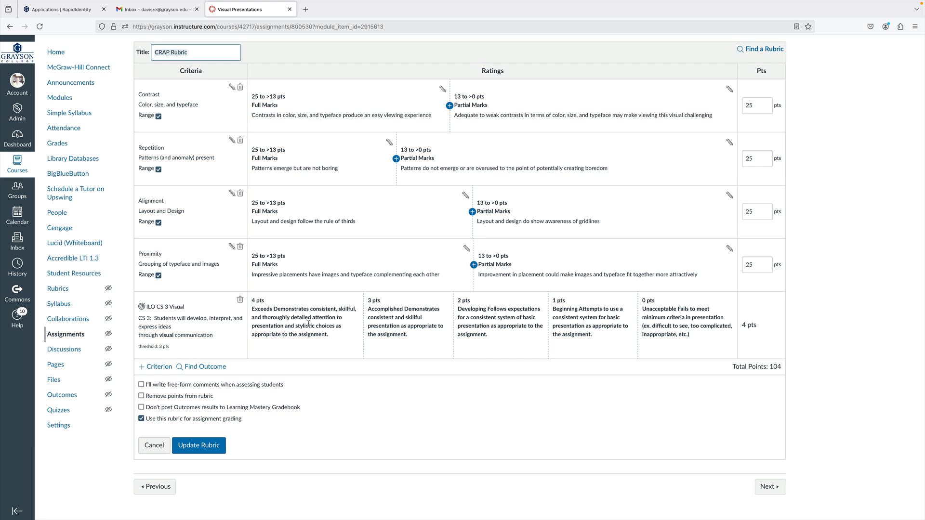
pyautogui.scroll(10, 308, 324)
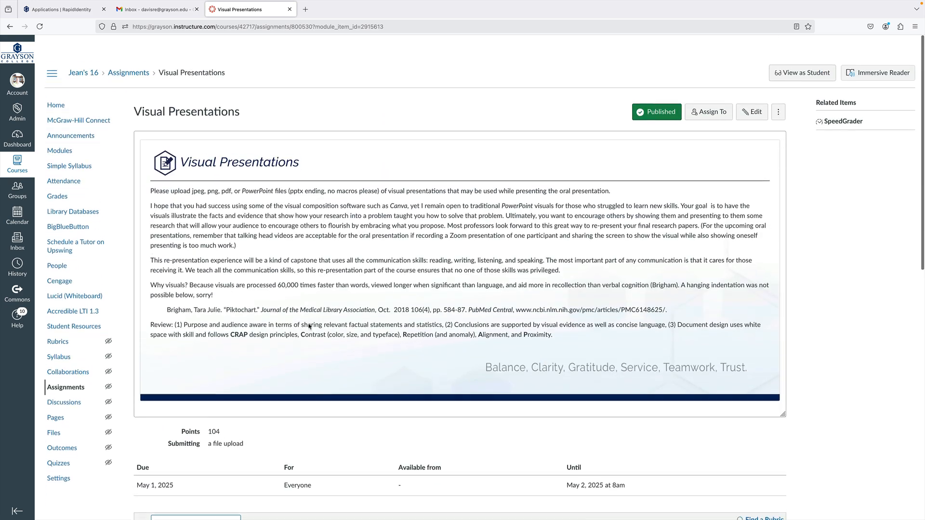
pyautogui.moveTo(761, 7)
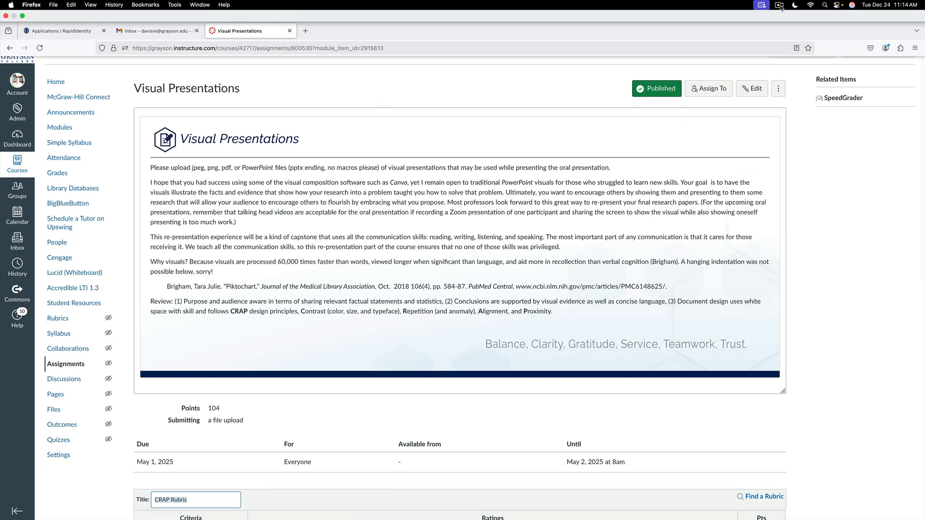